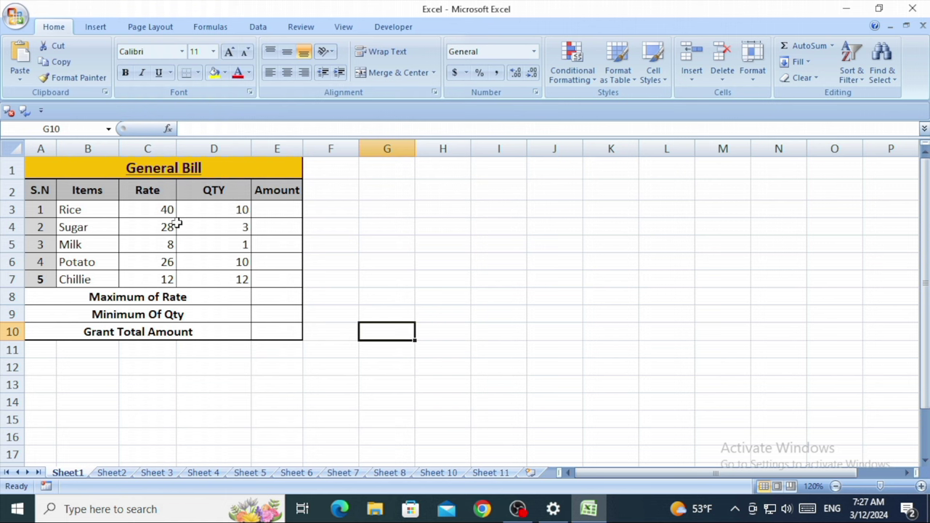
Step: Select Rice's Amount cell E3 and begin a formula with an equals sign
click(194, 176)
click(224, 245)
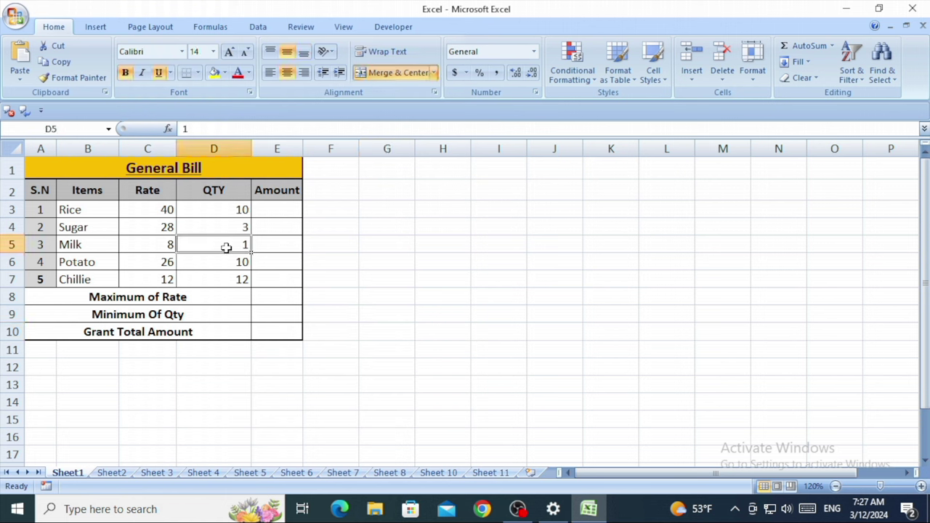
click(266, 210)
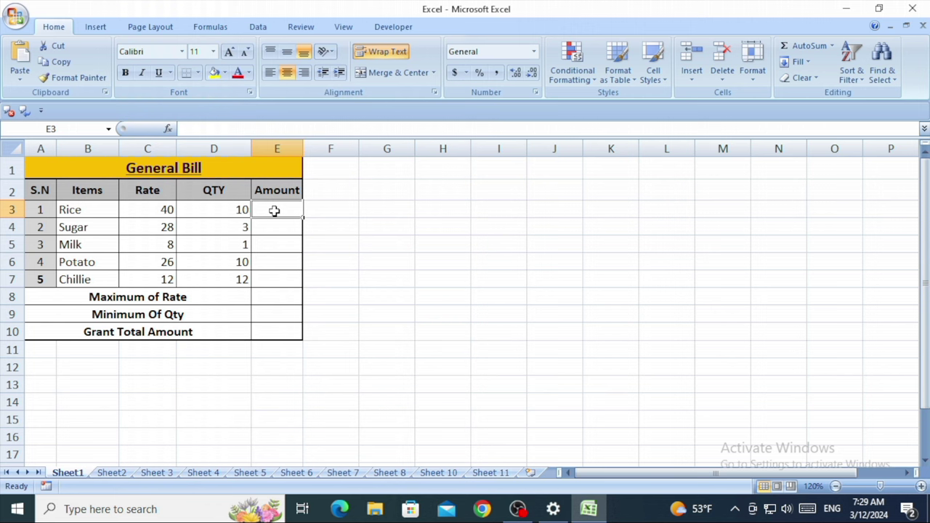
text(=)
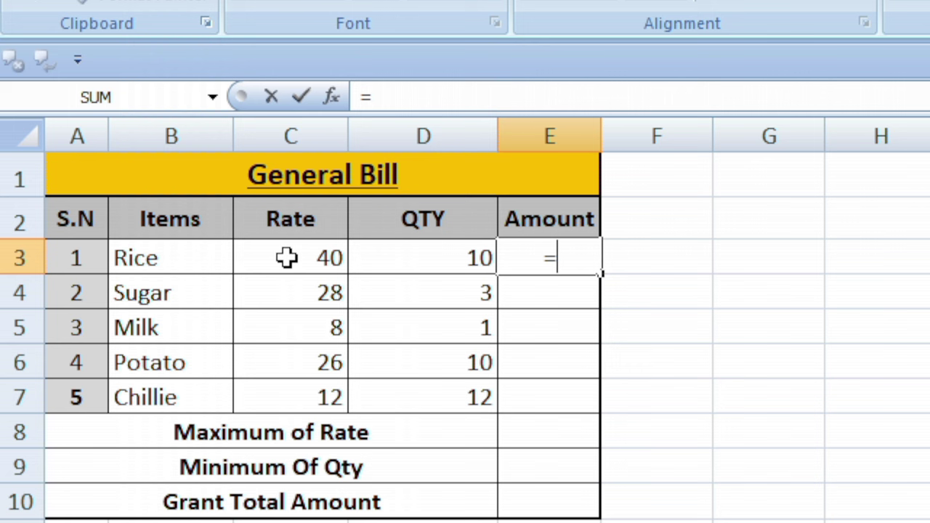
Step: Enter =C3*D3 in E3 so Rice's Amount shows 400, then recheck the formula
click(287, 258)
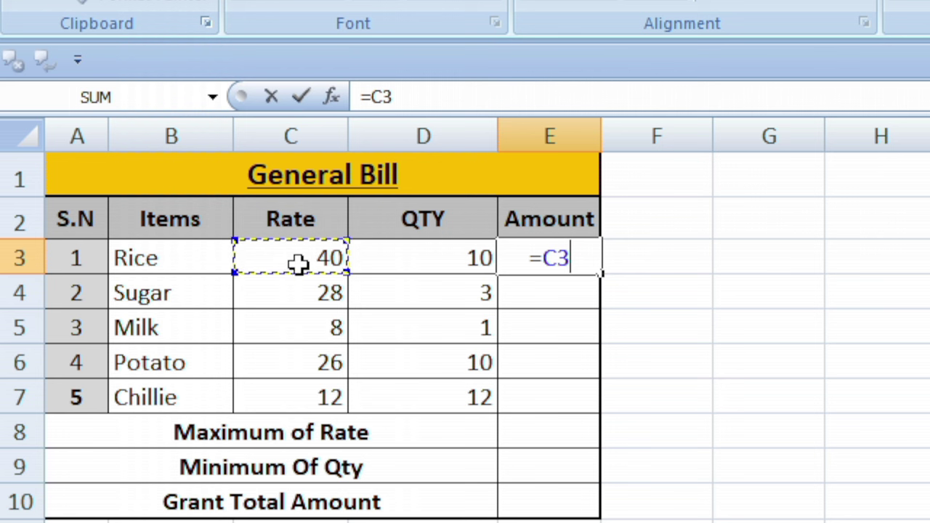
text(*)
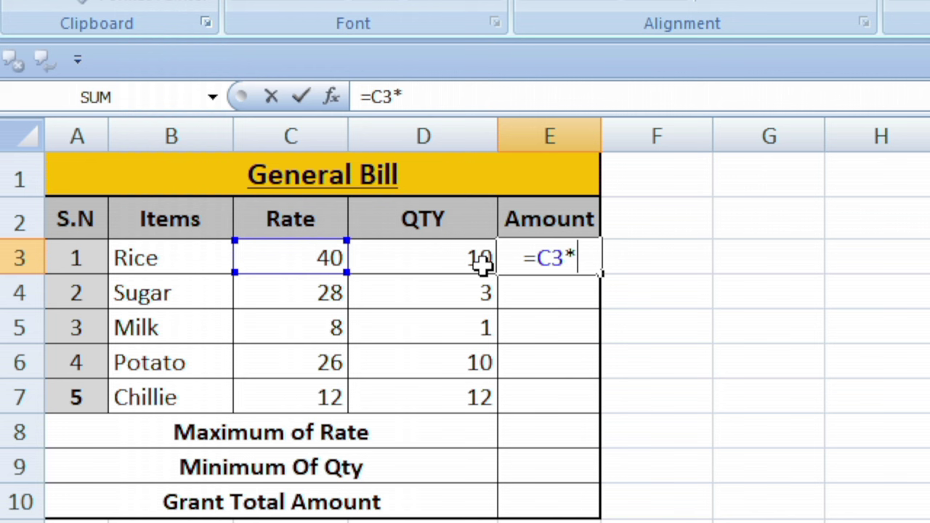
click(471, 257)
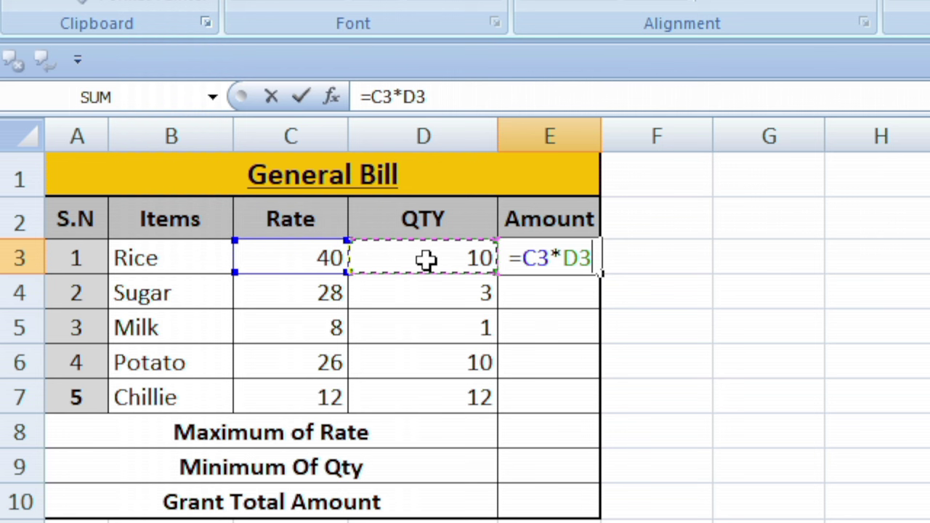
key(Return)
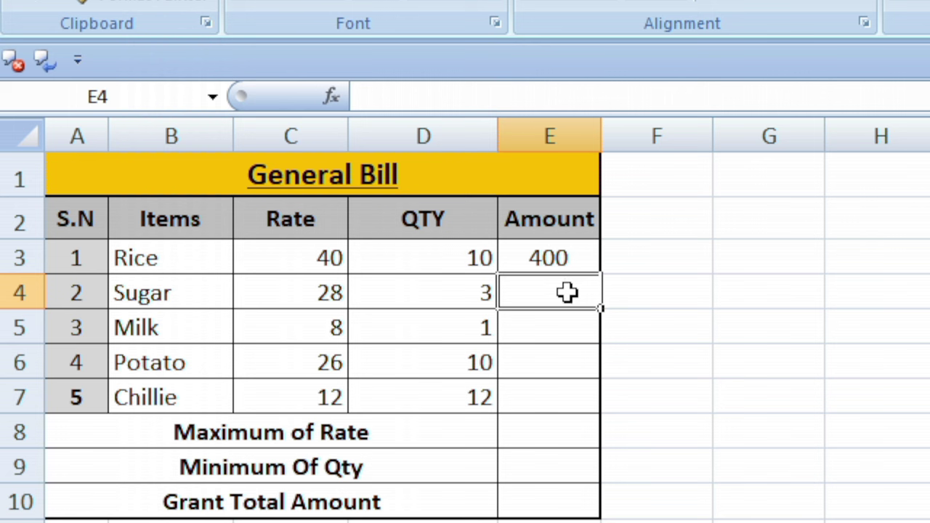
click(575, 259)
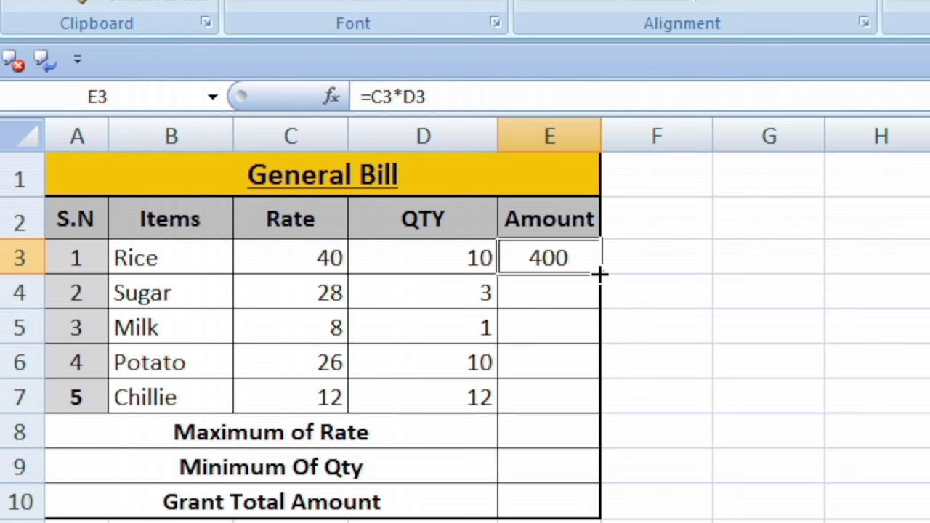
Step: Fill the Amount formula down to E7, giving 84, 8, 260 and 144
mouse_move(600, 273)
mouse_down()
mouse_move(596, 465)
mouse_move(595, 429)
mouse_up()
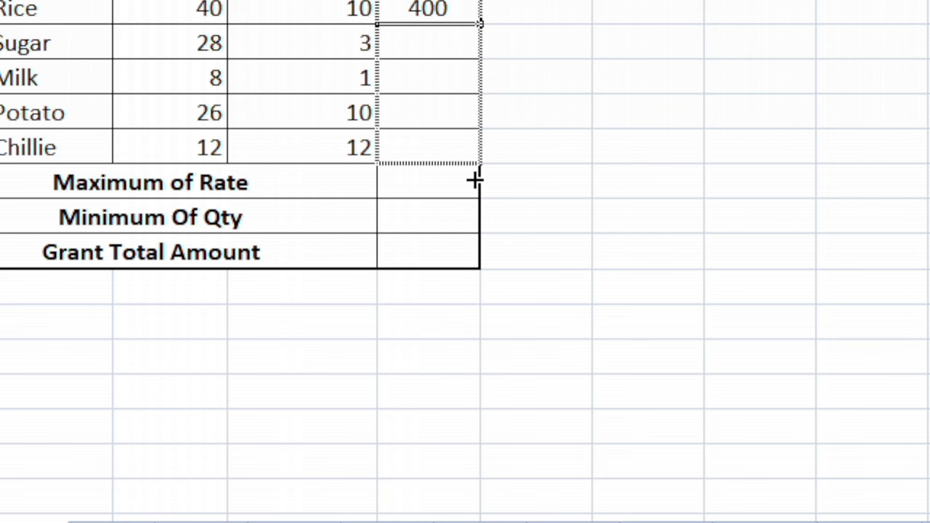
drag(474, 180, 475, 180)
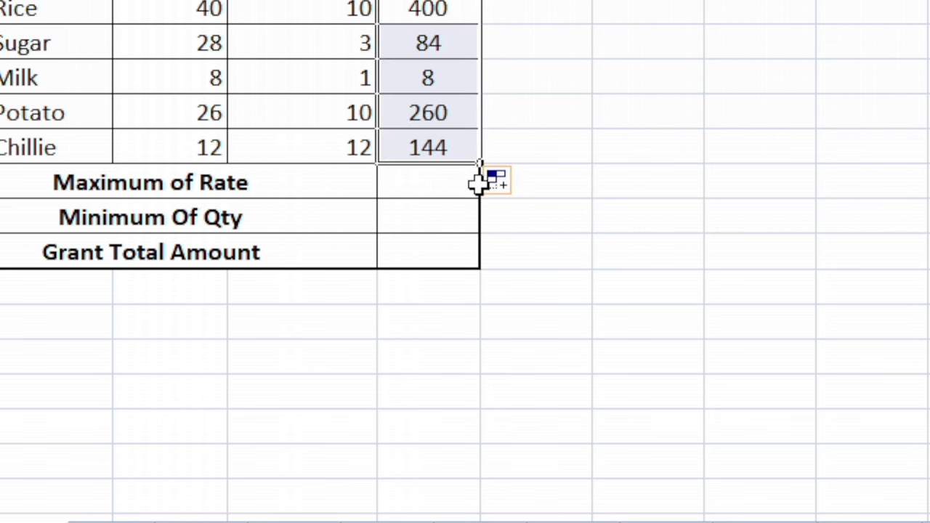
click(654, 229)
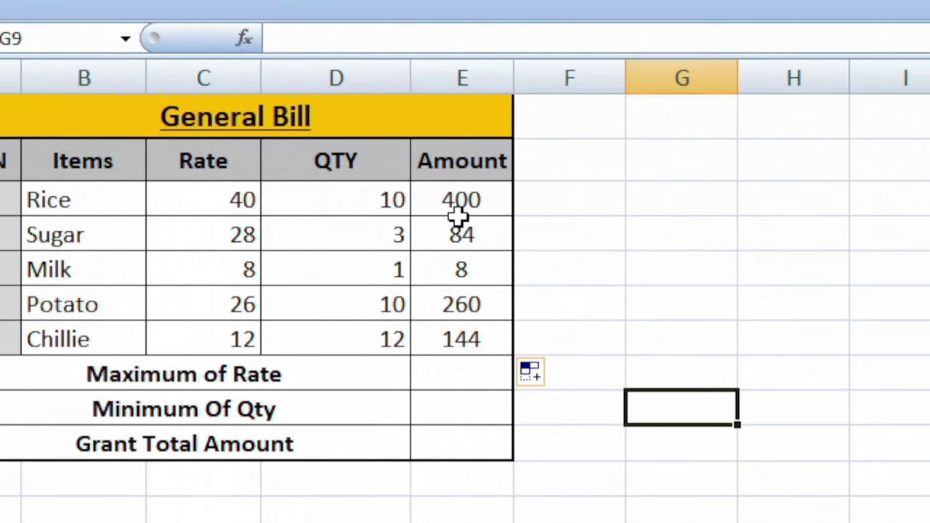
click(458, 211)
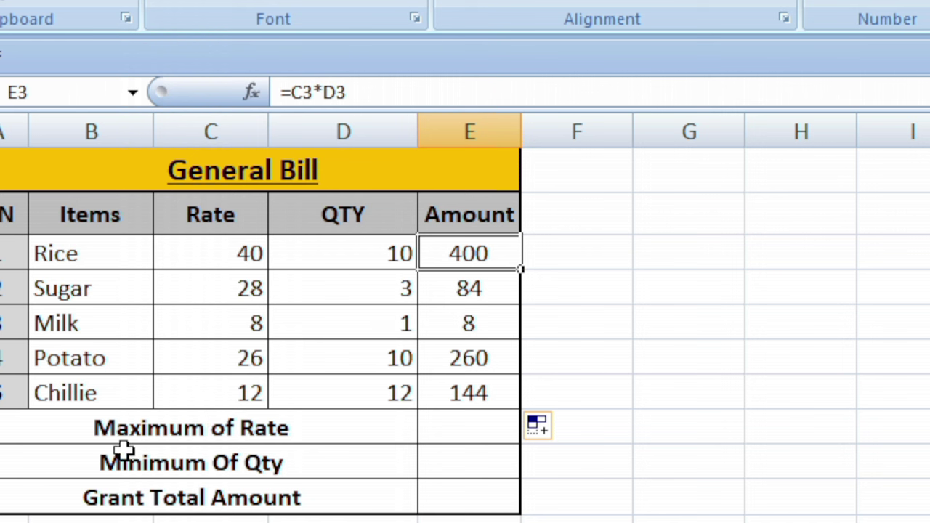
click(455, 428)
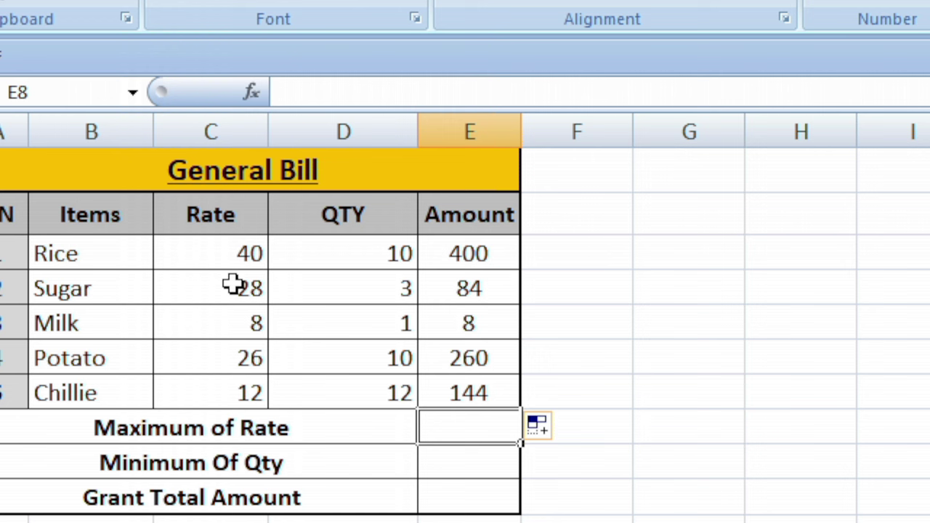
text(=)
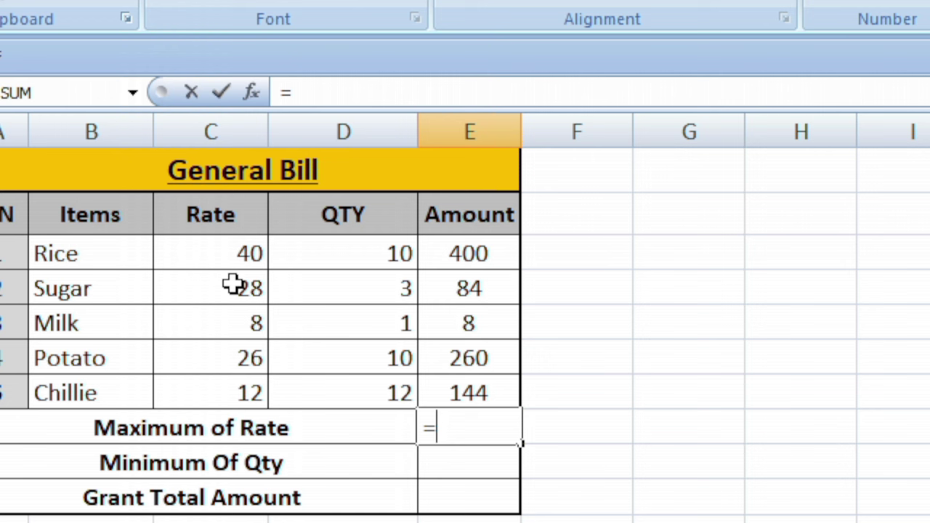
text(MA)
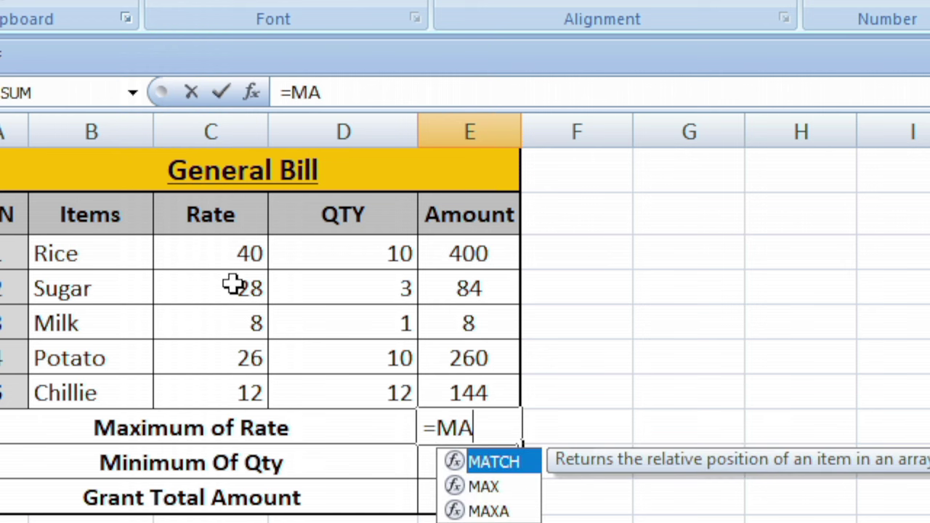
text(X)
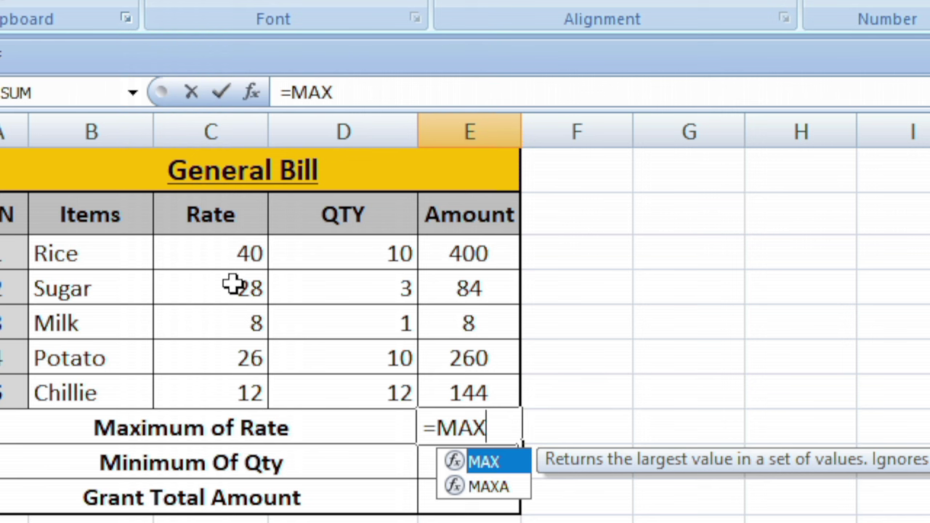
text(()
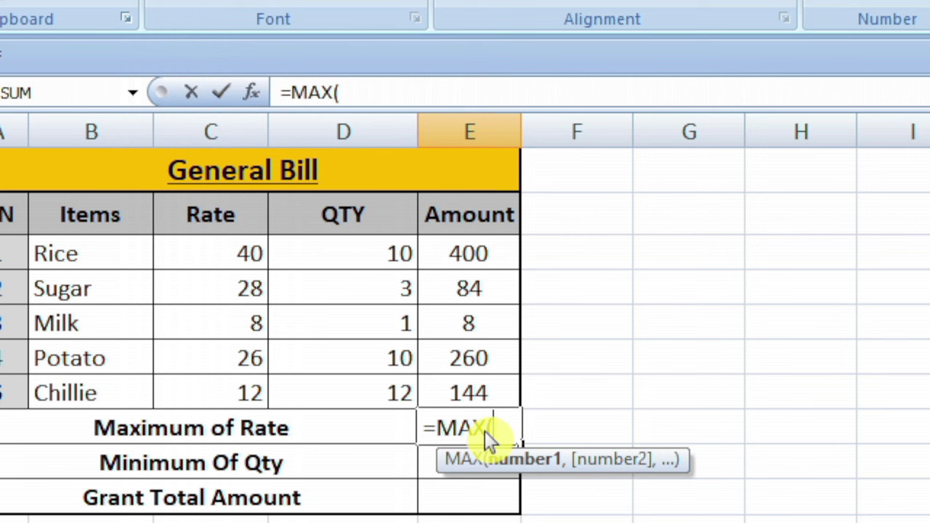
key(BackSpace)
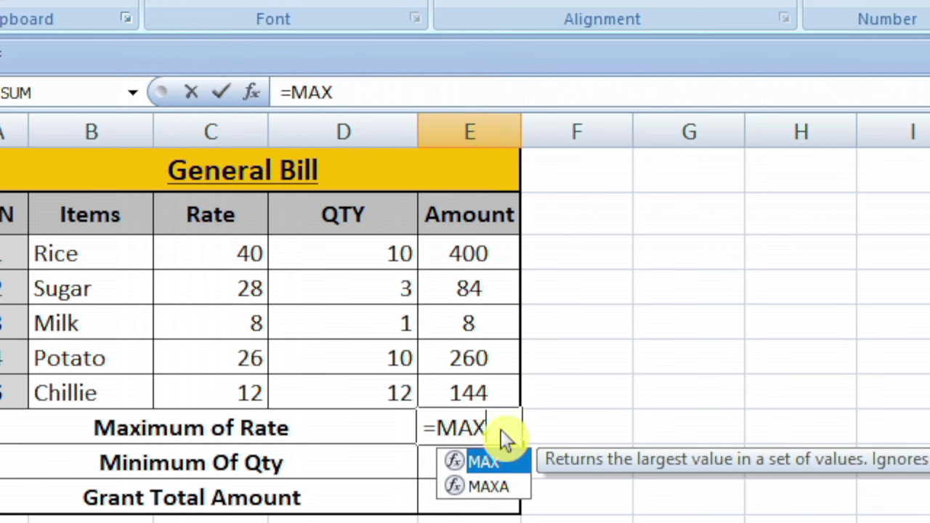
click(372, 255)
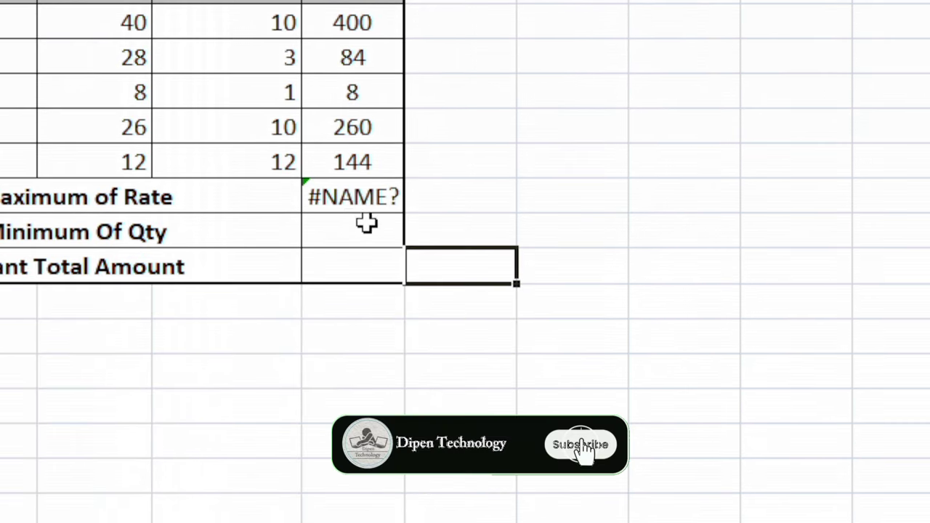
click(450, 435)
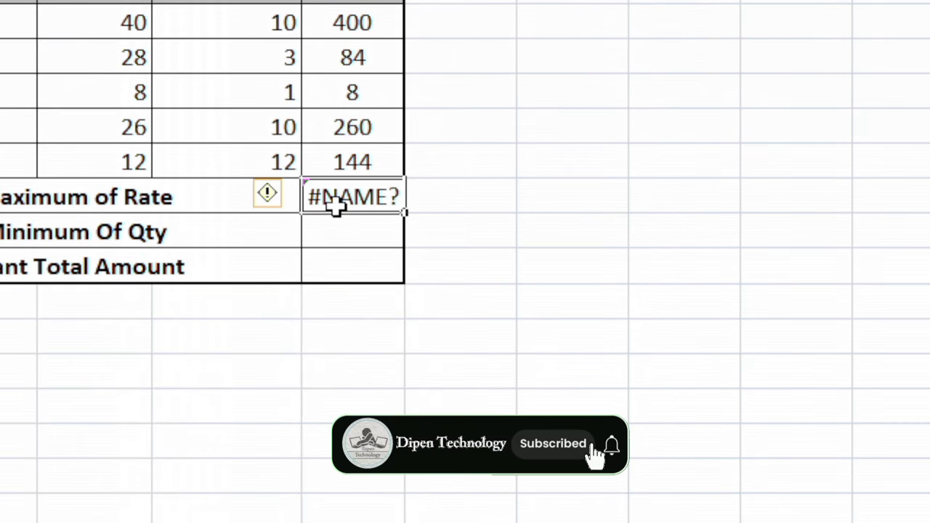
Step: Replace the #NAME? error in E8 with =MAX(C3:C7), showing the highest rate of 40
key(Delete)
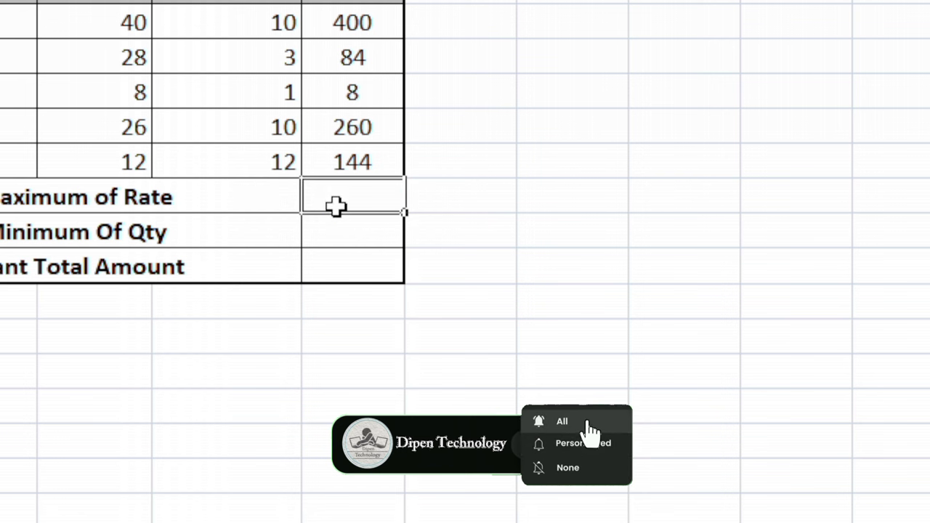
text(=)
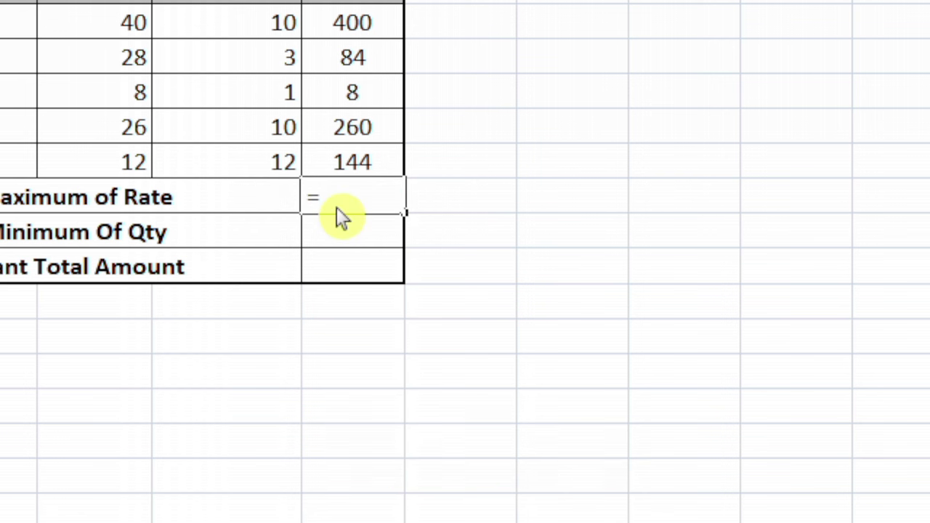
text(MA)
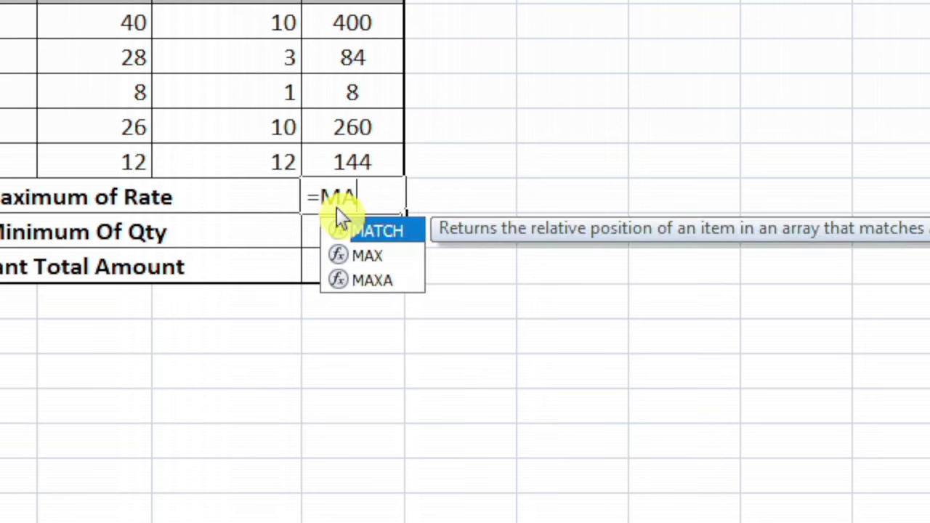
text(X()
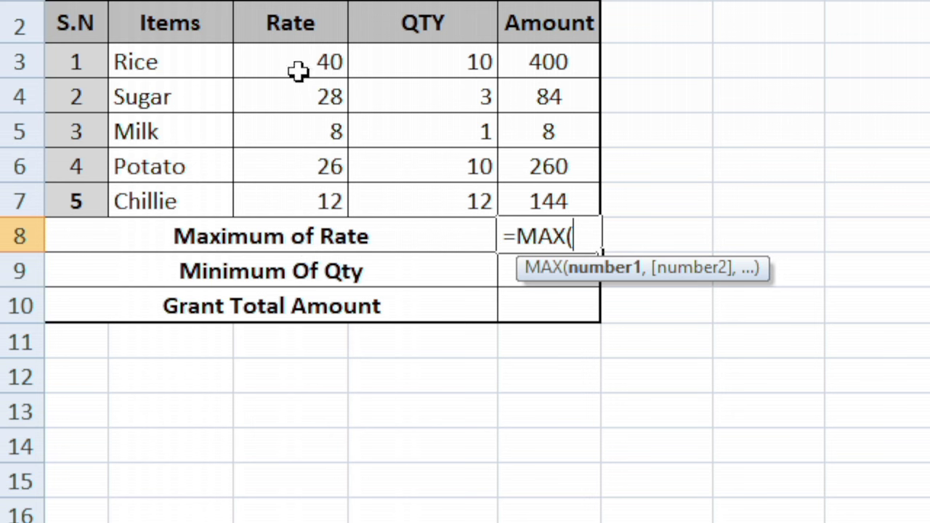
drag(297, 64, 295, 190)
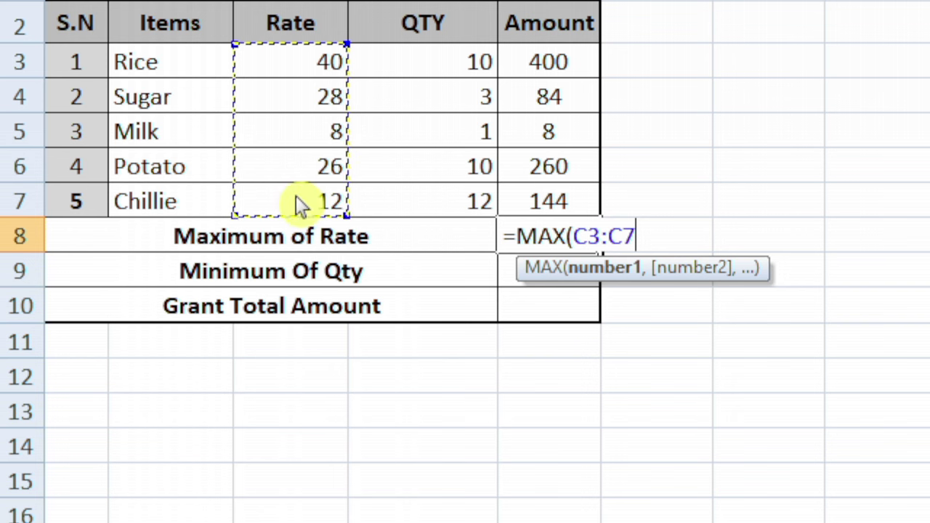
text())
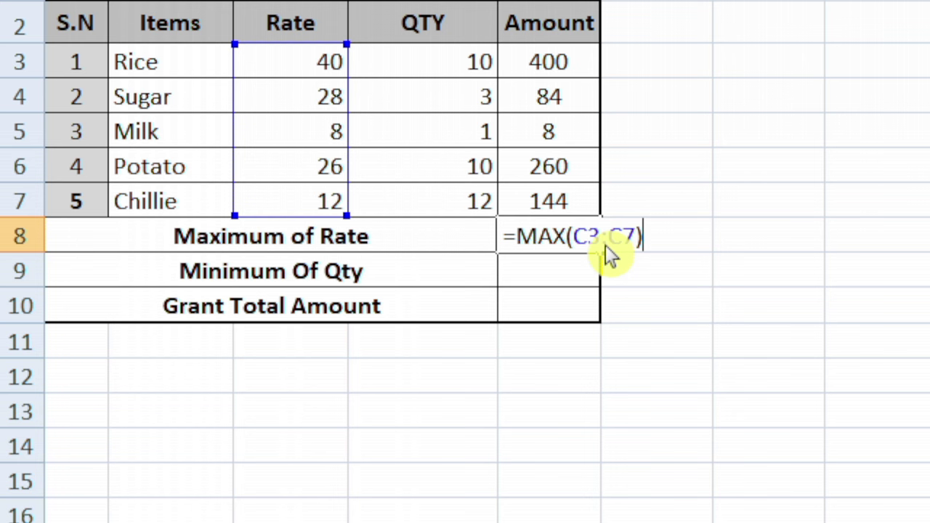
key(Return)
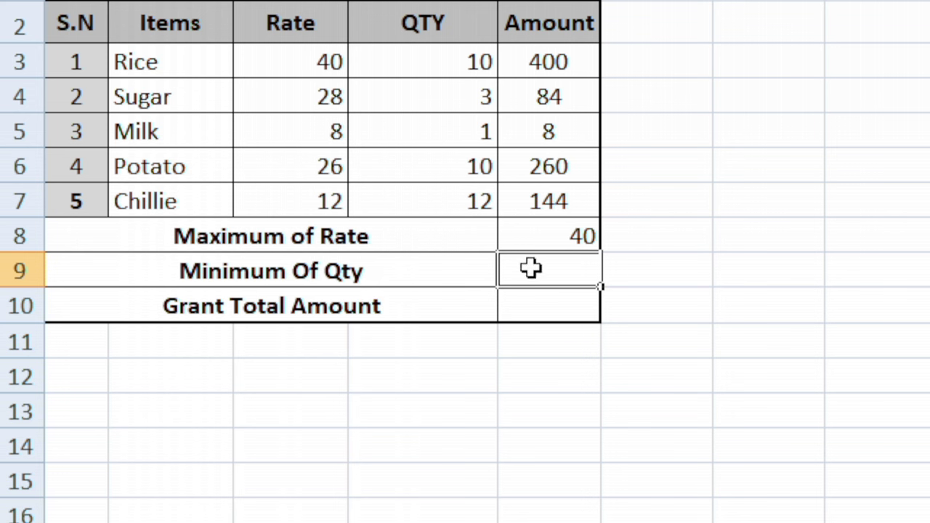
Step: Enter =MIN(D3:D7) in E9 so Minimum Of Qty shows 1
text(=)
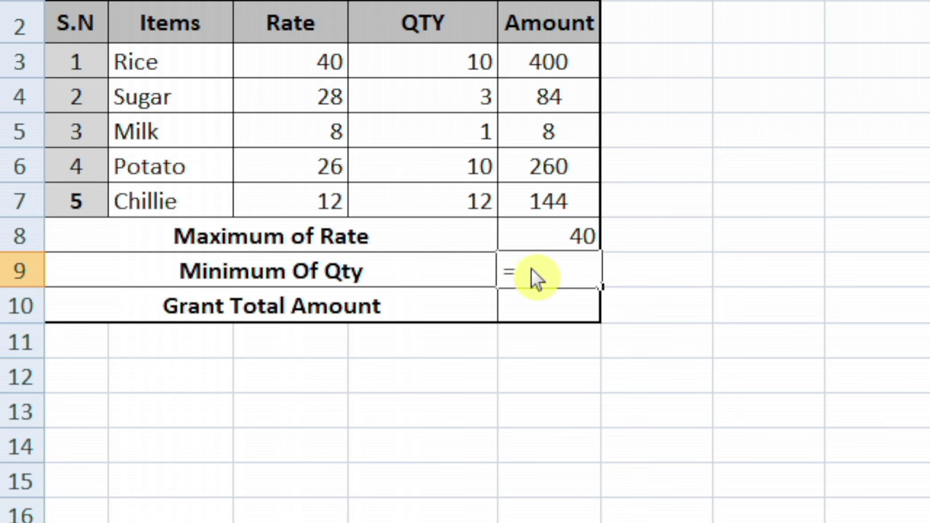
text(MI)
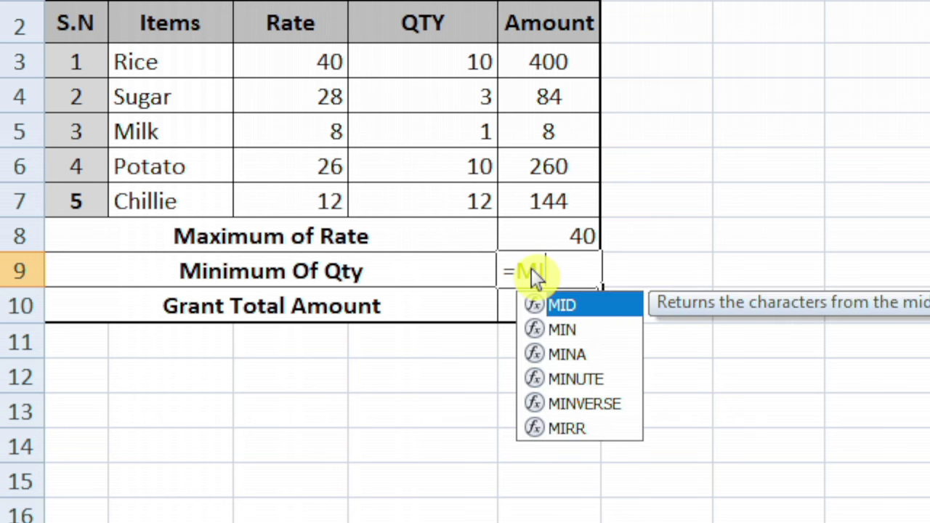
text(N)
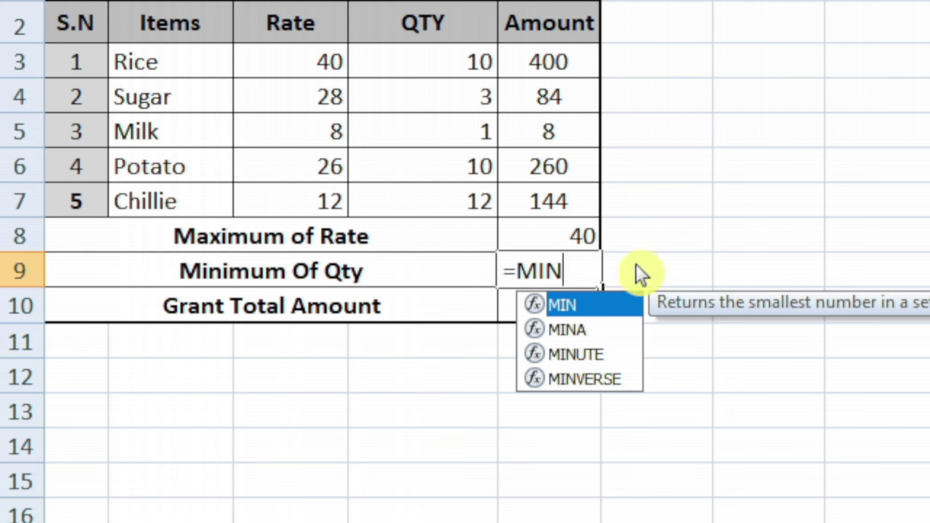
text(()
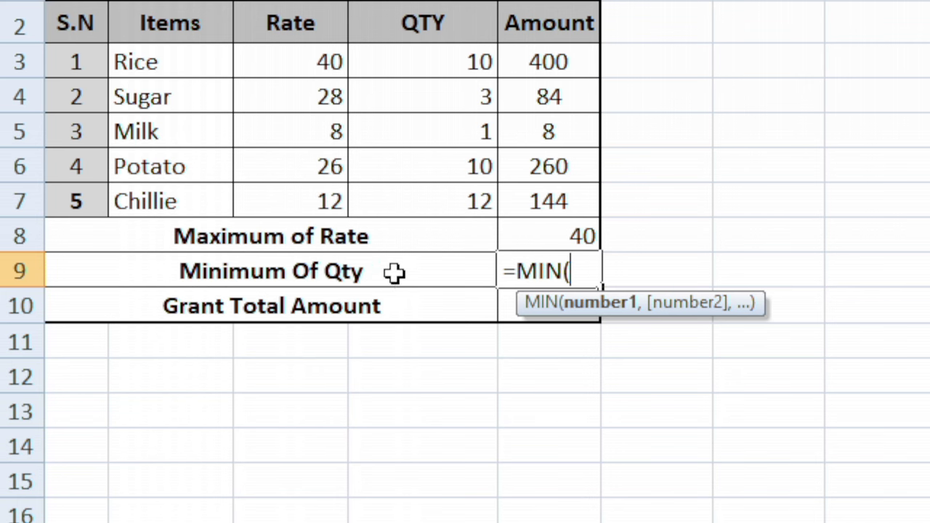
drag(431, 59, 432, 201)
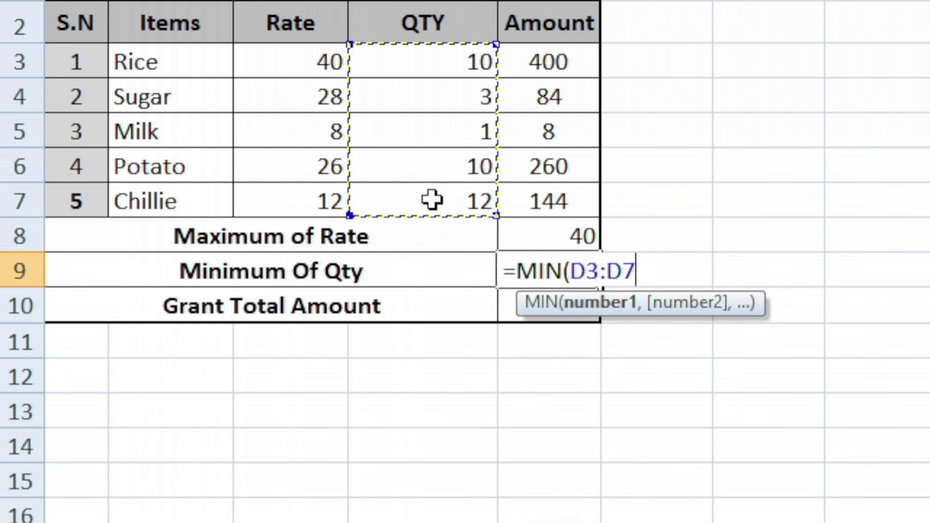
text())
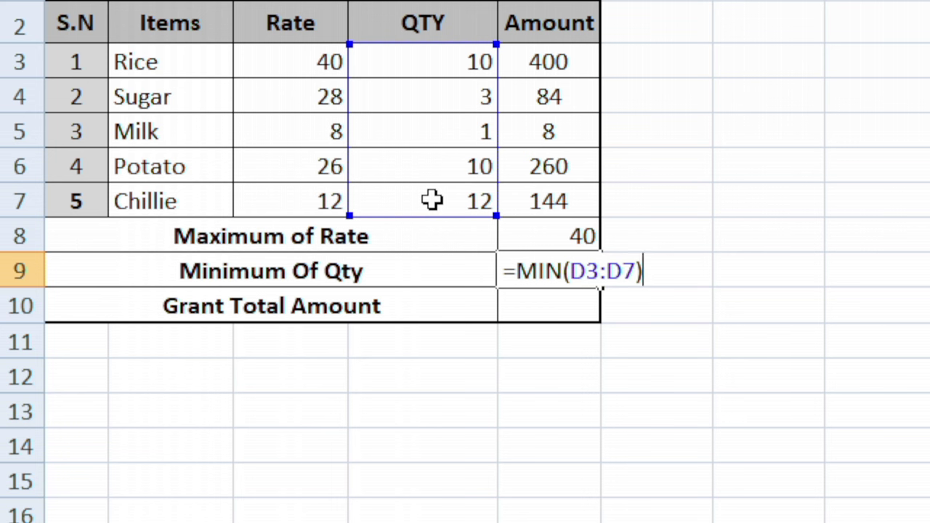
key(Return)
click(555, 270)
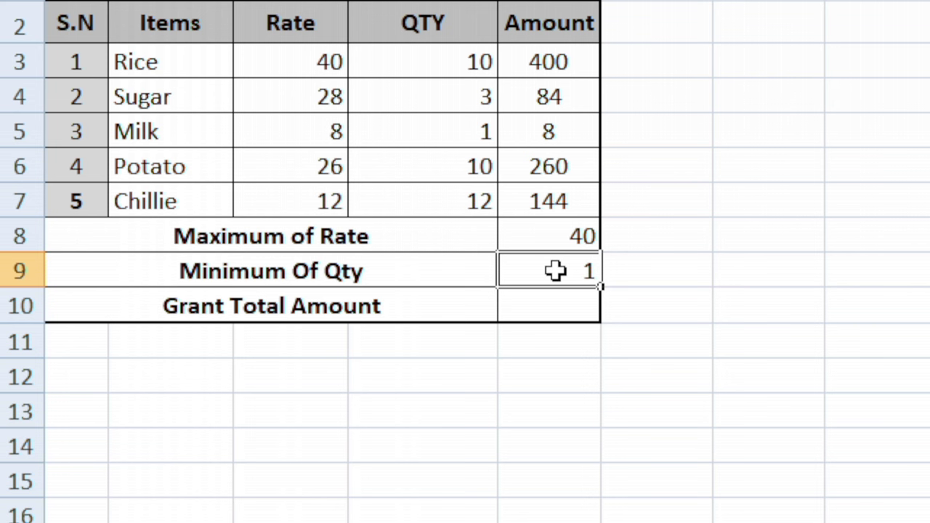
click(560, 305)
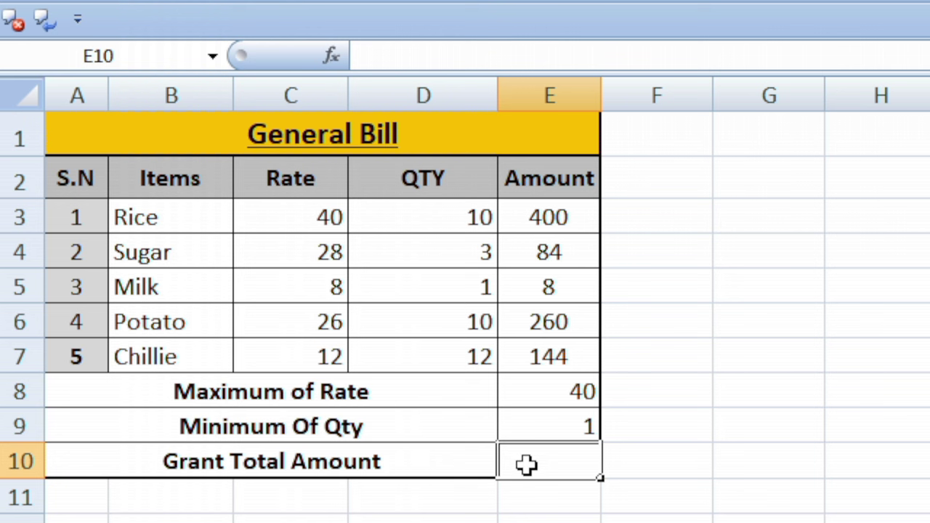
Step: Enter =SUM(E3:E7) in E10 for a Grant Total Amount of 896
text(=)
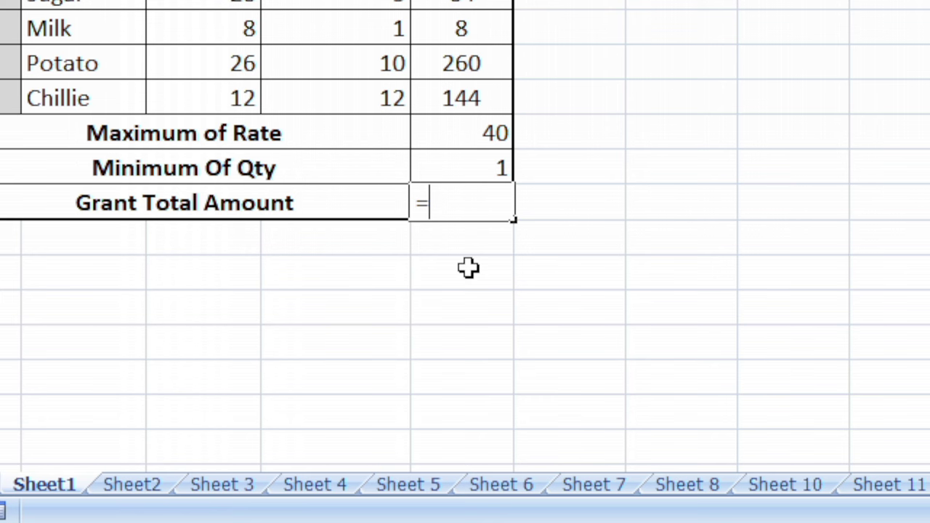
text(SUM)
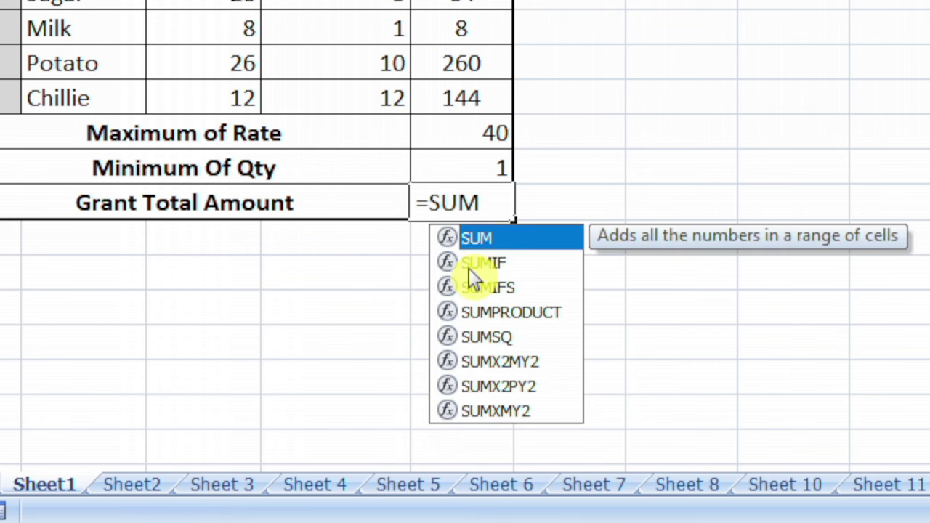
text(()
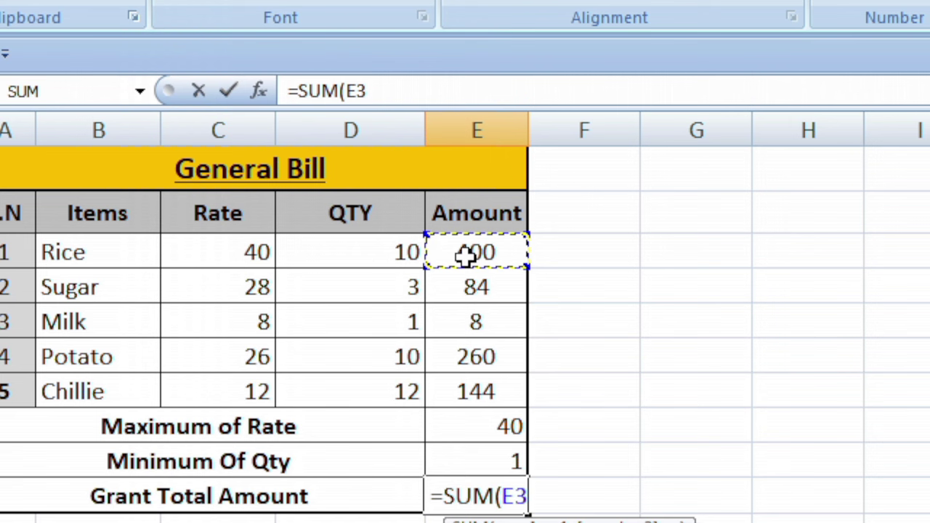
mouse_move(473, 251)
mouse_down()
mouse_move(466, 282)
mouse_move(472, 385)
mouse_up()
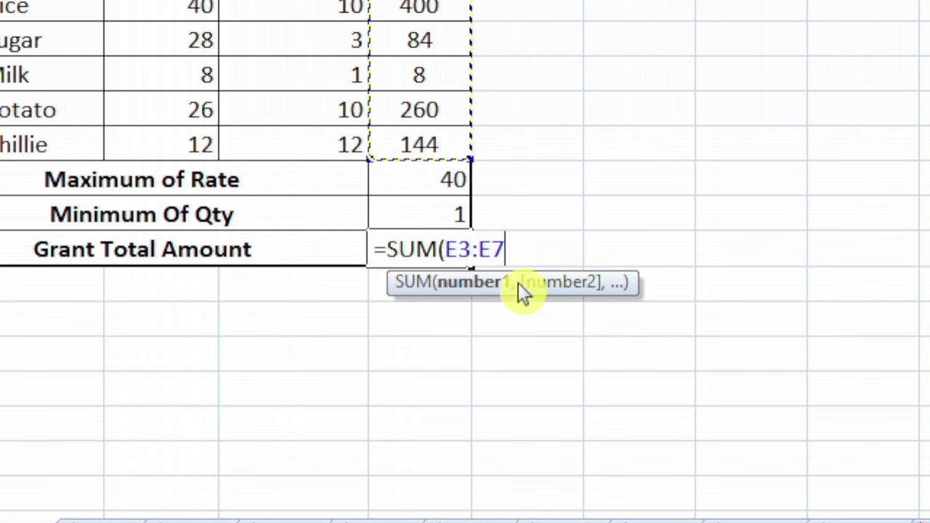
text())
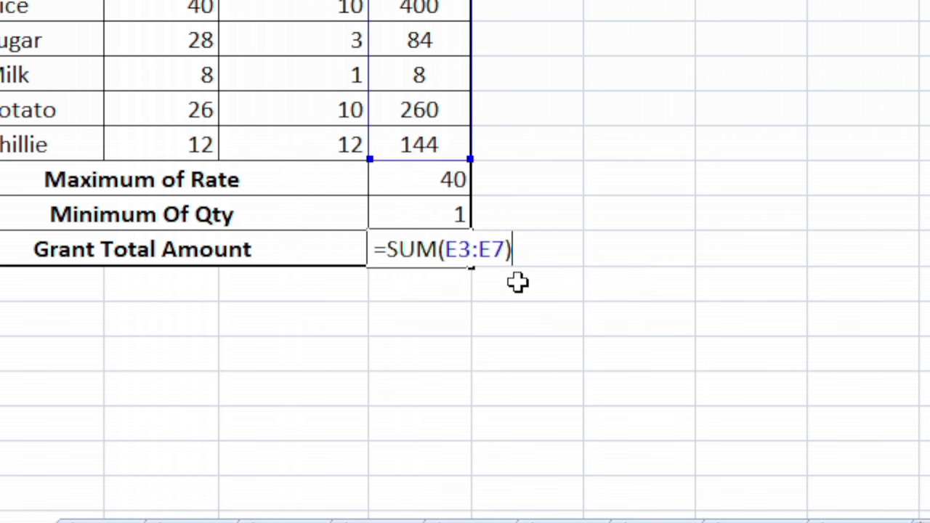
key(Return)
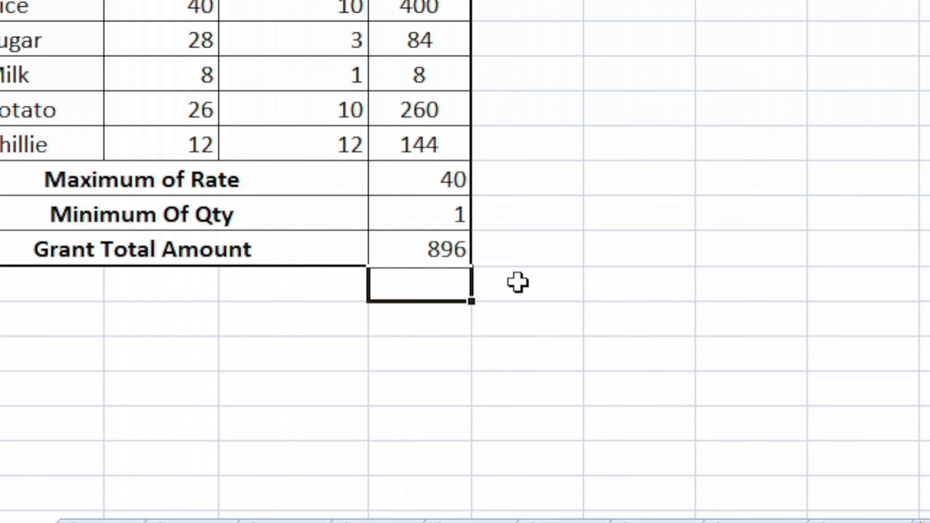
click(418, 255)
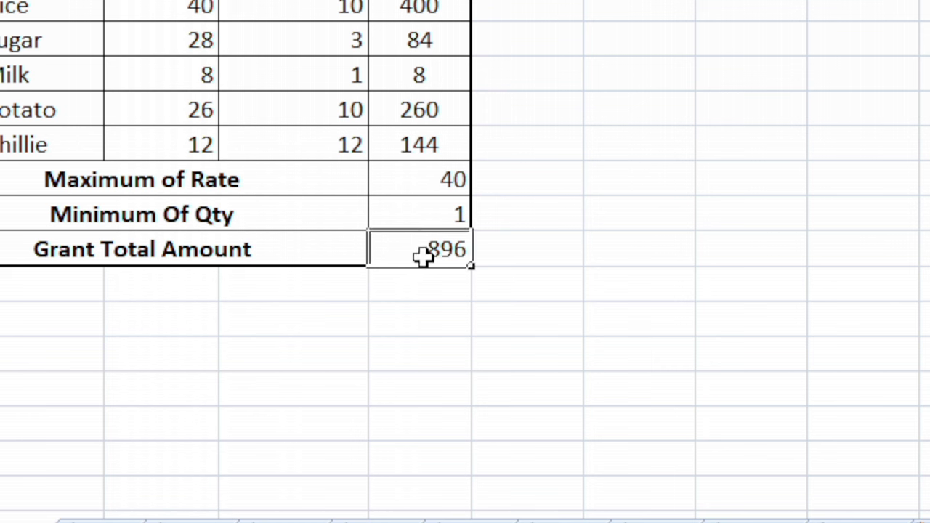
click(553, 254)
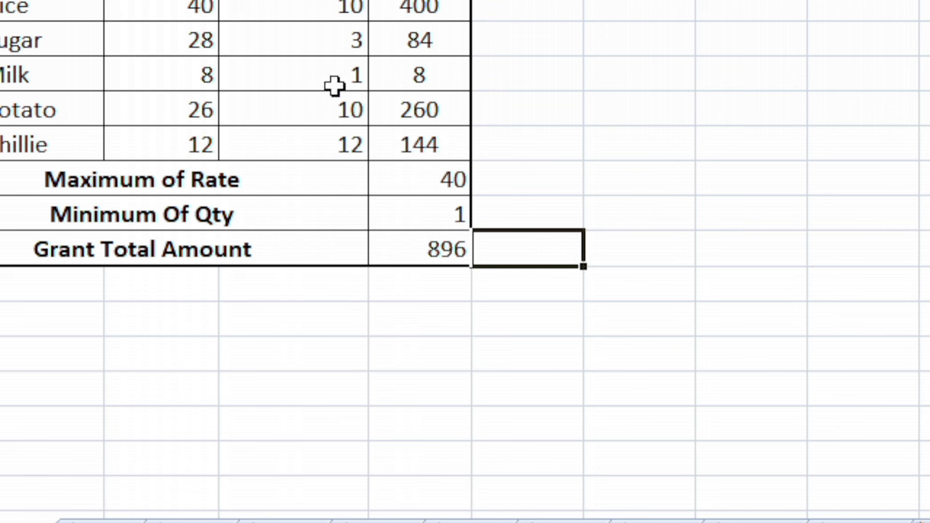
Step: Change Milk's Rate in C5 to 70, updating Amount, Maximum and total to 70, 70, 958
click(191, 83)
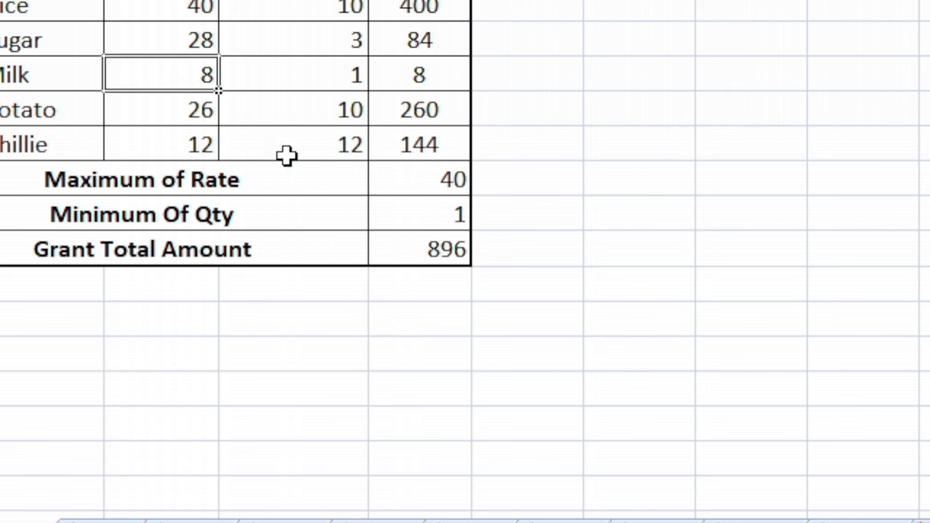
text(70)
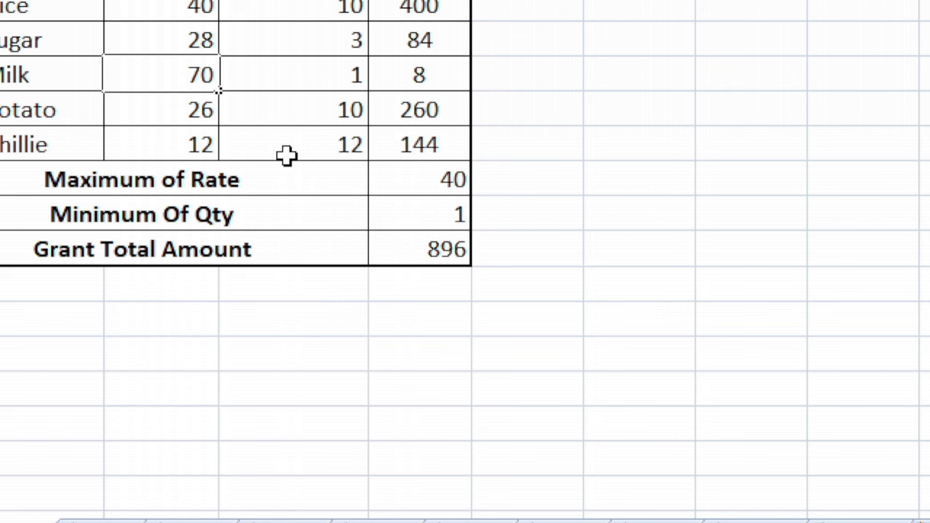
key(Return)
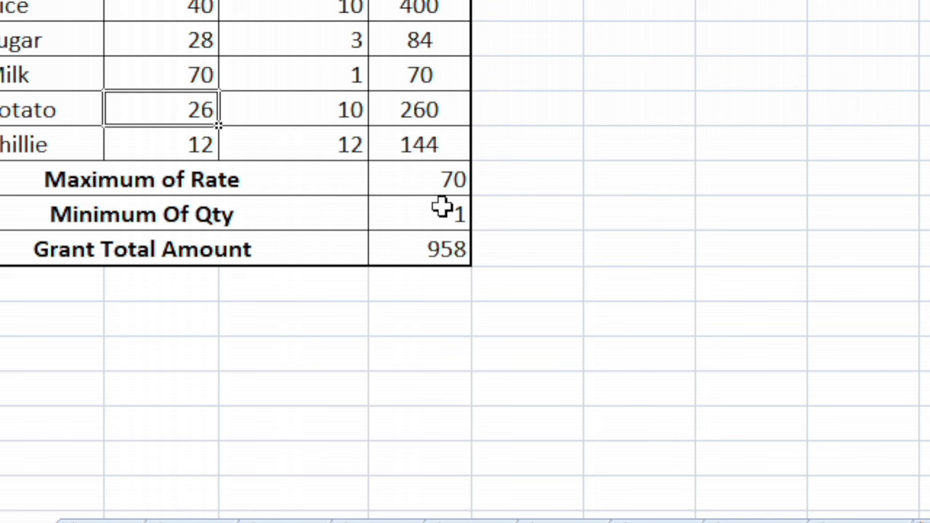
click(446, 280)
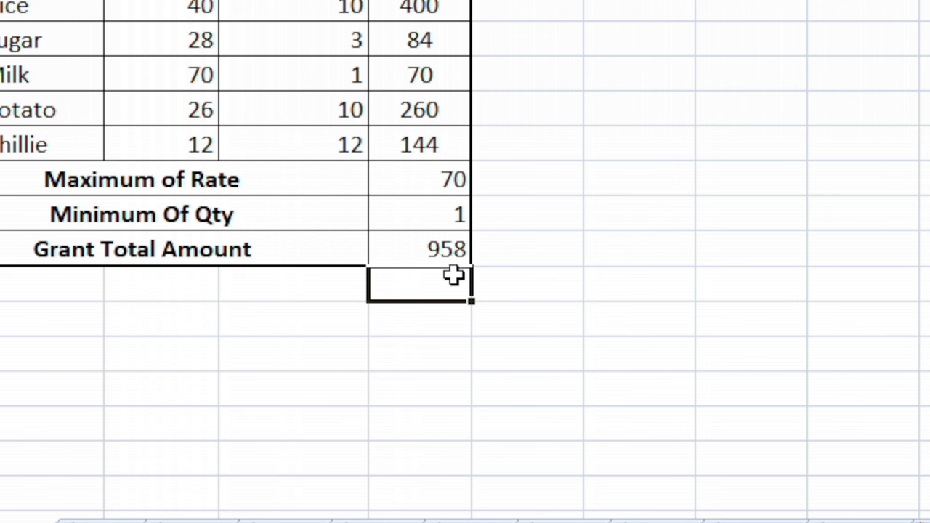
click(402, 184)
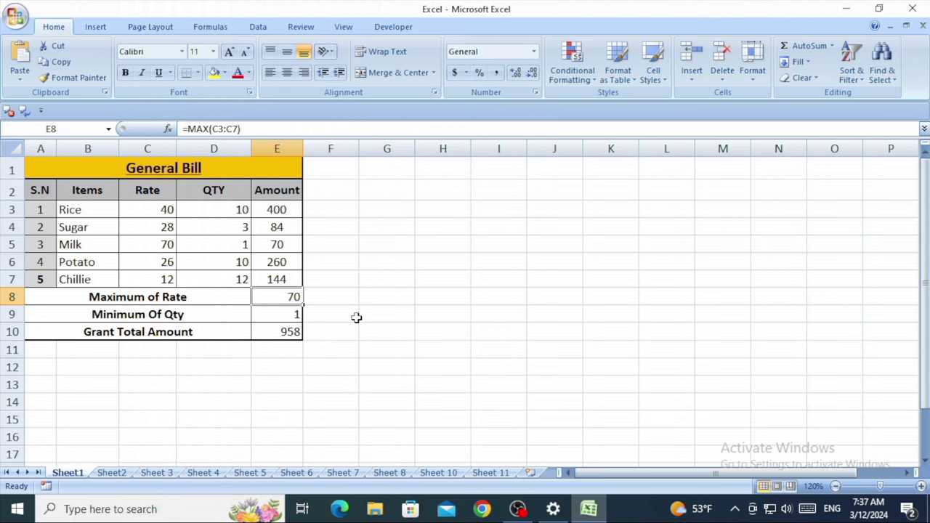
click(109, 473)
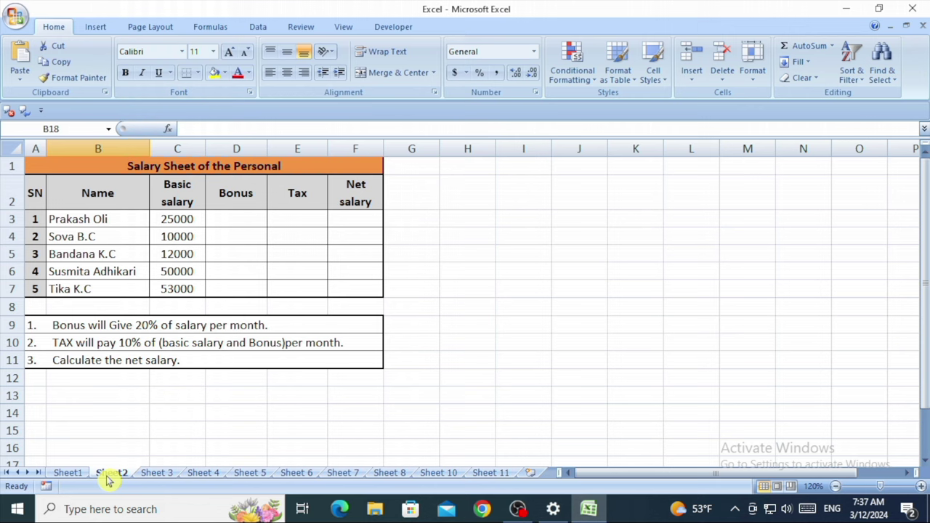
click(147, 476)
click(195, 477)
click(239, 478)
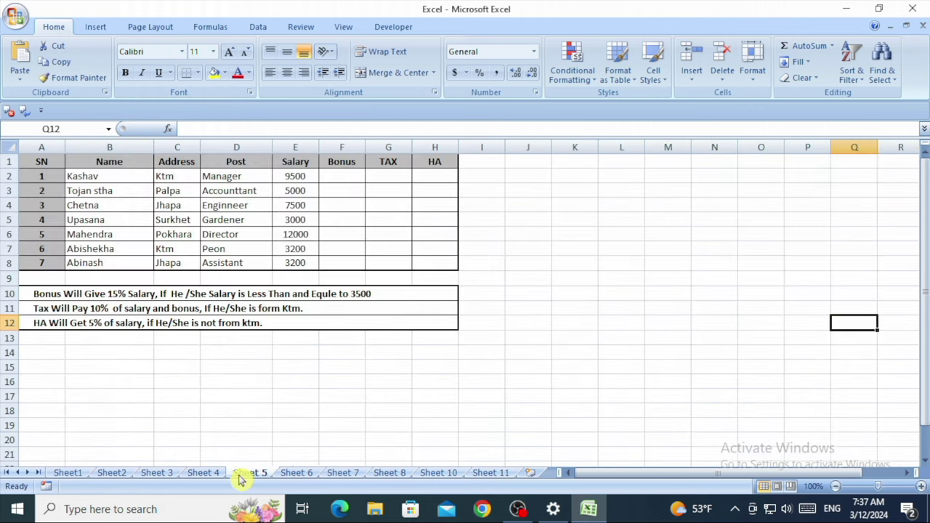
click(291, 476)
click(338, 476)
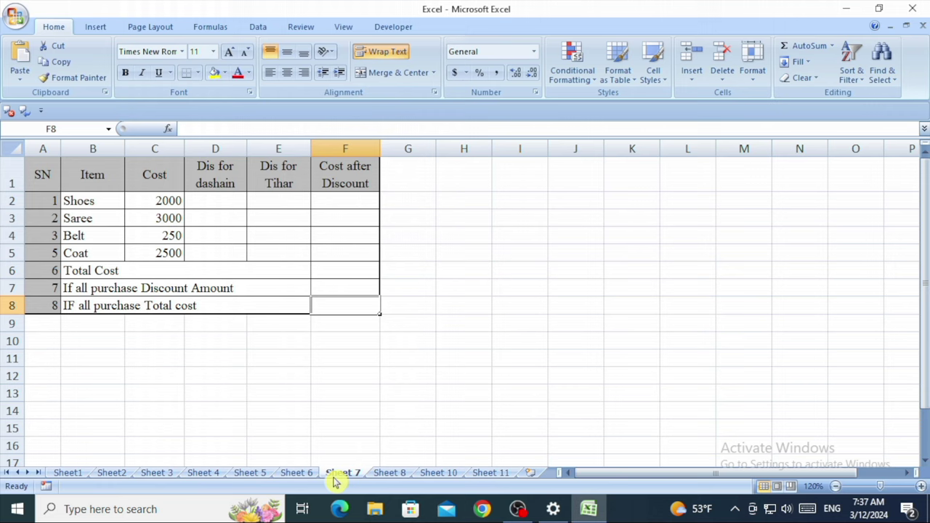
click(73, 473)
click(194, 372)
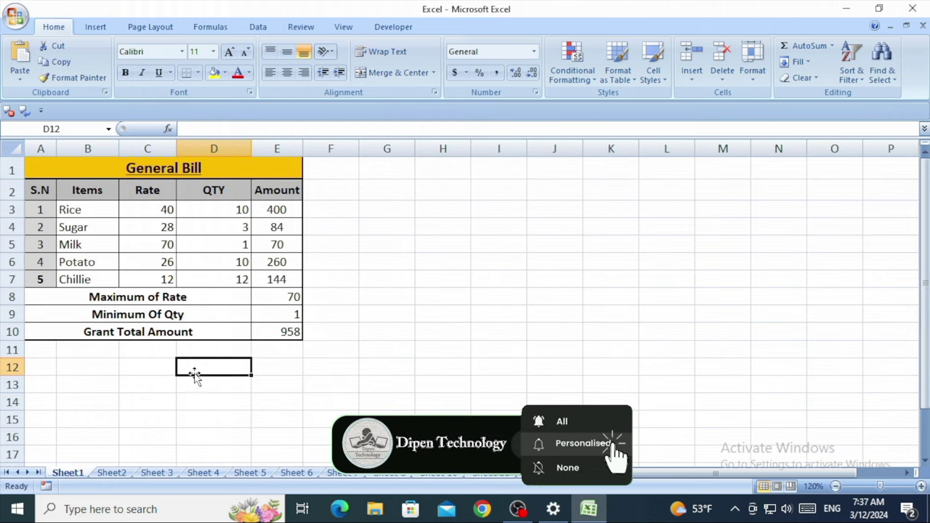